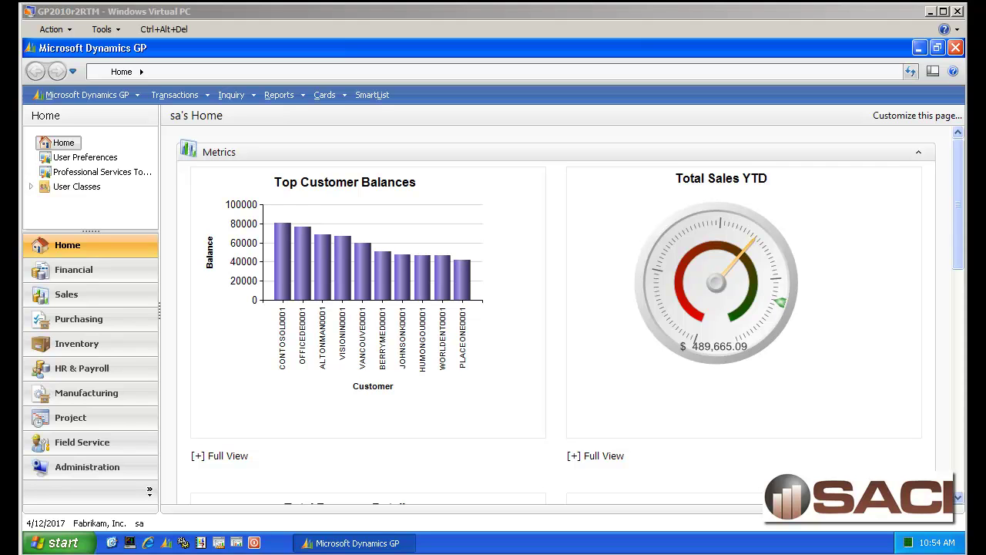
- Switch from the home dashboard to the Financial area page in the navigation pane
{"action": "left_click", "coordinate": [81, 271]}
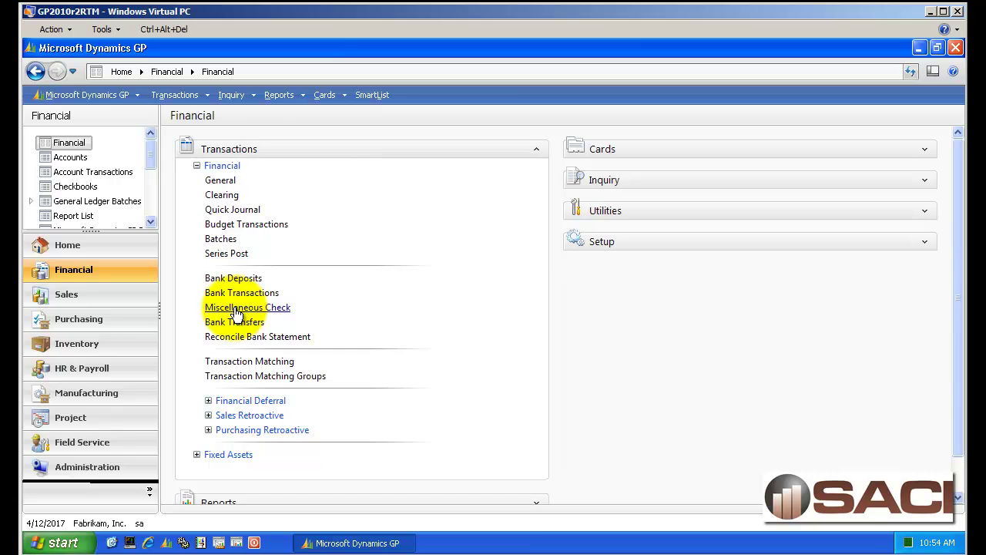
- Open a blank Miscellaneous Check form from the Financial transactions list
{"action": "left_click", "coordinate": [236, 312]}
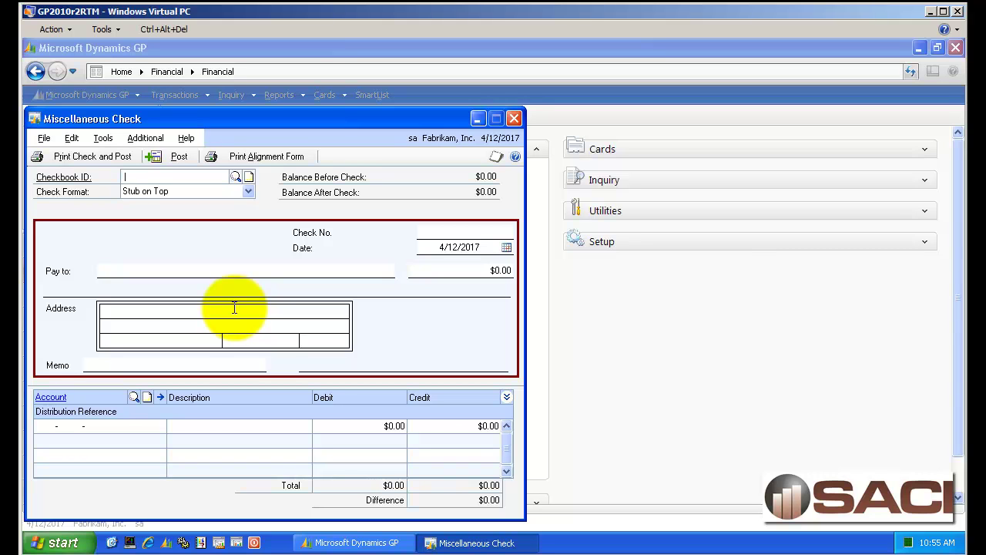
- Set the checkbook to FIRST BANK and the check format to Stub Top/Bottom - Graphical
{"action": "key", "text": "ctrl+l"}
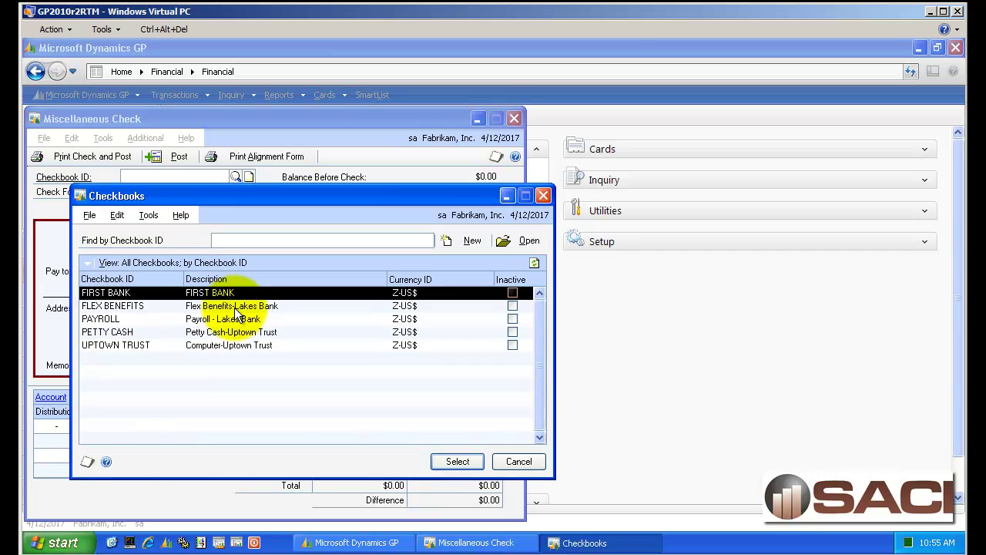
{"action": "double_click", "coordinate": [187, 293]}
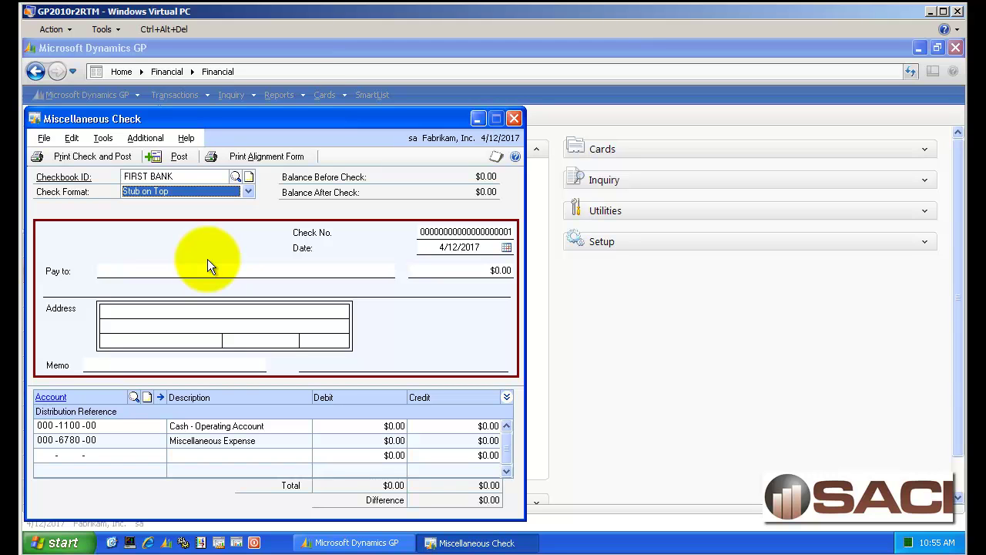
{"action": "left_click", "coordinate": [222, 193]}
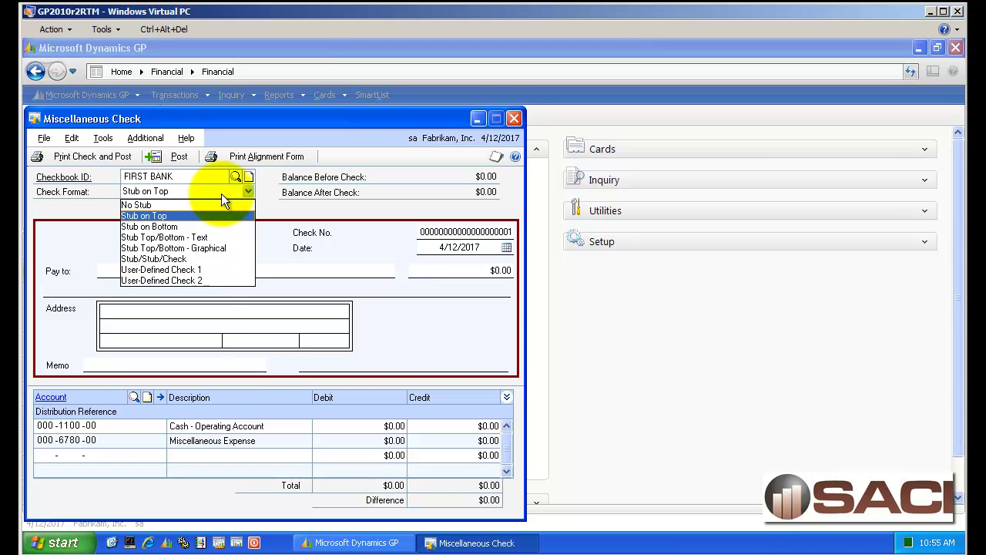
{"action": "left_click", "coordinate": [202, 250]}
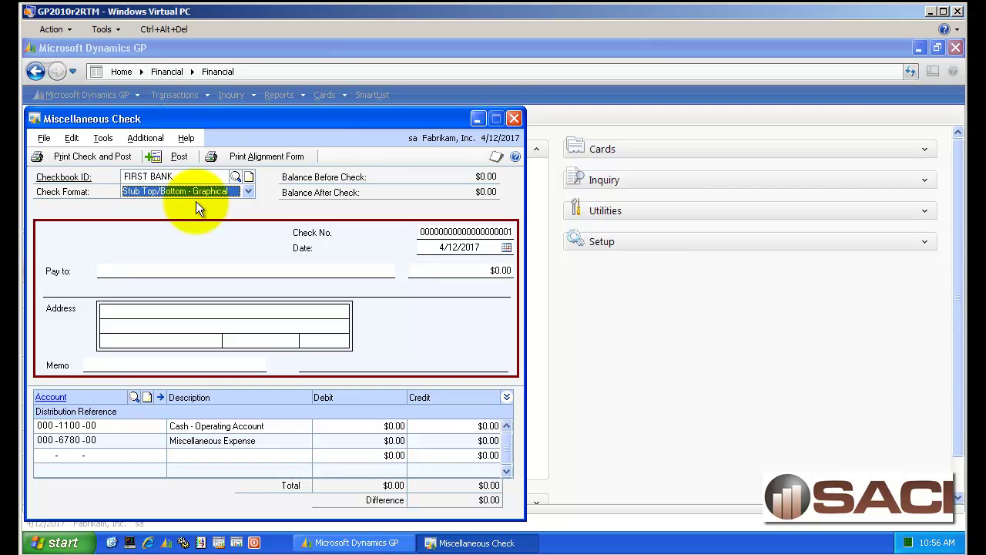
- Make the check payable to Girl Scouts for $50.00
{"action": "key", "text": "Tab"}
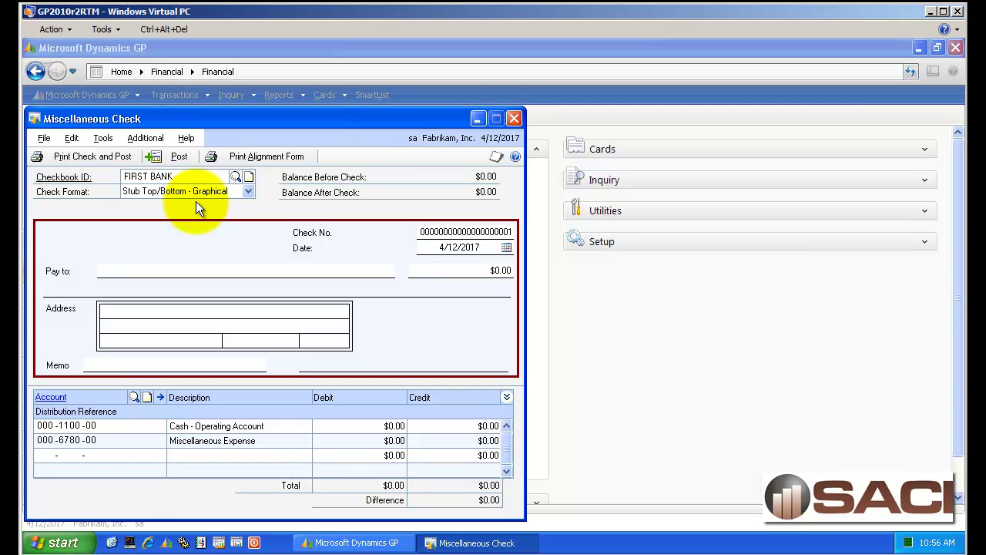
{"action": "type", "text": "Girl Scouts"}
{"action": "key", "text": "Tab"}
{"action": "type", "text": "50"}
{"action": "key", "text": "Tab"}
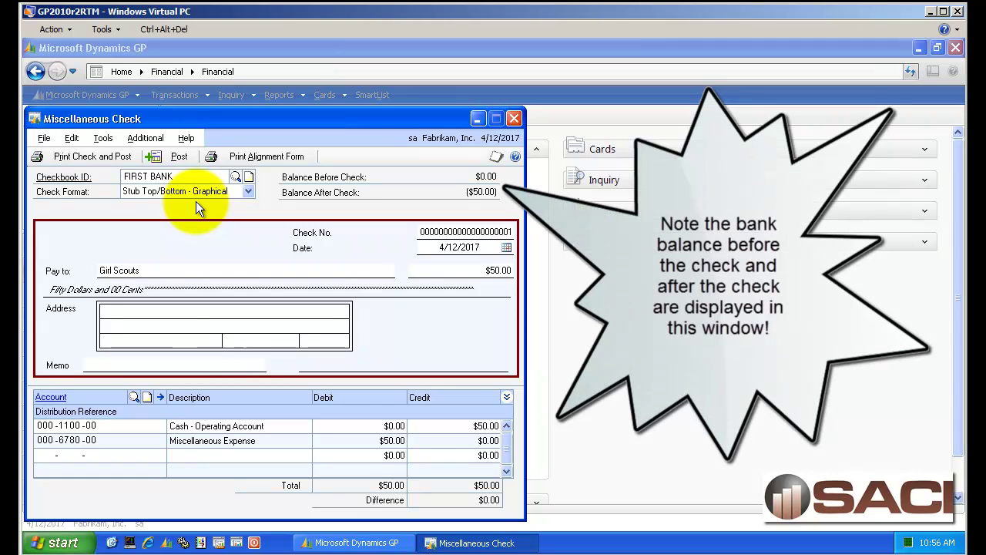
- Enter the memo 'Girl Scouts - Cookies' and review the 000-6780-00 expense distribution
{"action": "left_click", "coordinate": [129, 359]}
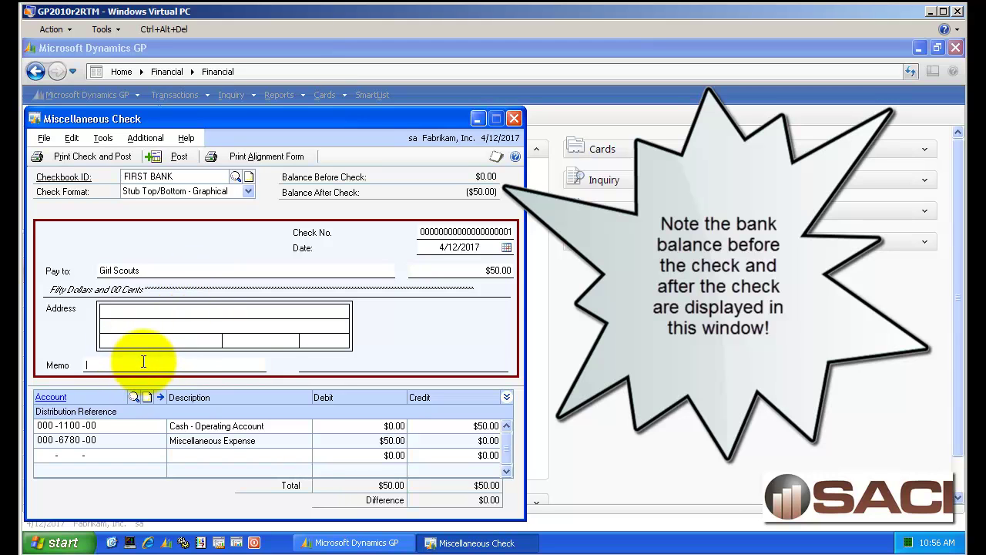
{"action": "left_click", "coordinate": [157, 270]}
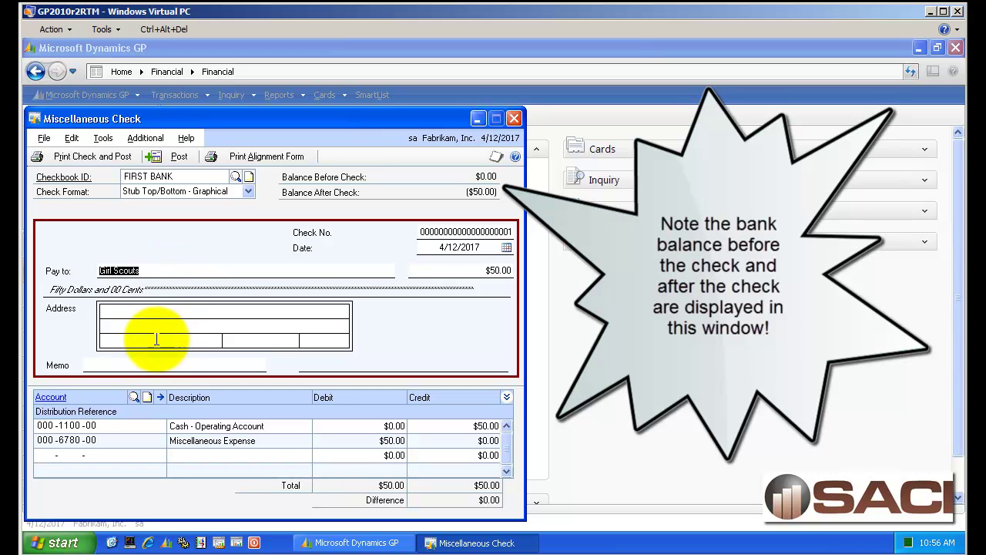
{"action": "left_click", "coordinate": [154, 363]}
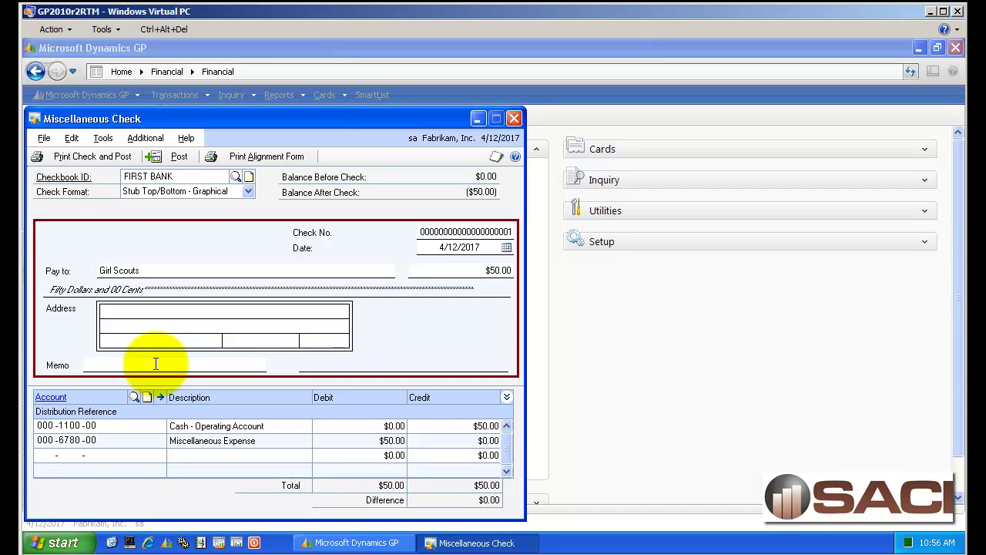
{"action": "type", "text": "Girl Scouts"}
{"action": "key", "text": "BackSpace"}
{"action": "key", "text": "BackSpace"}
{"action": "key", "text": "BackSpace"}
{"action": "type", "text": "ts - Cookies"}
{"action": "key", "text": "Tab"}
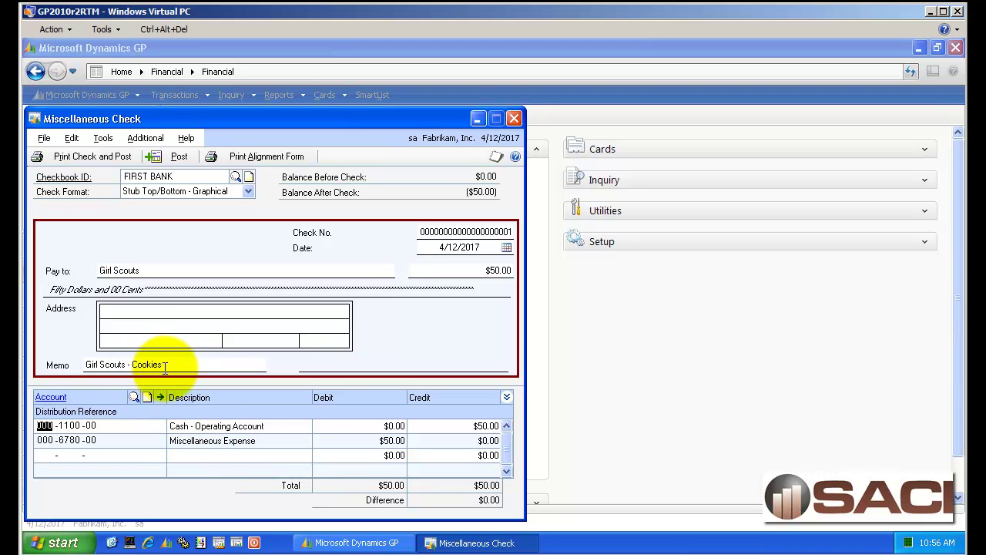
{"action": "left_click", "coordinate": [222, 362]}
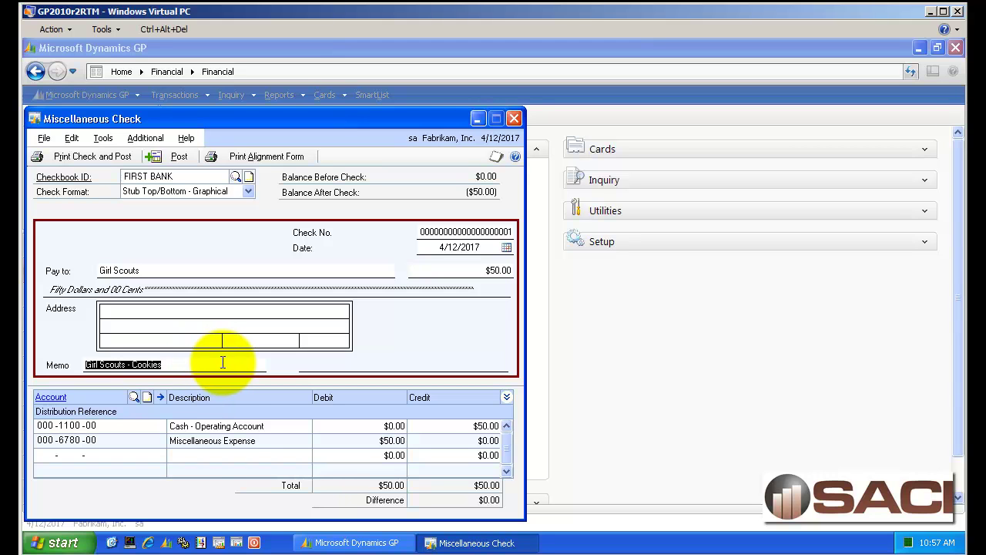
{"action": "left_click", "coordinate": [69, 440]}
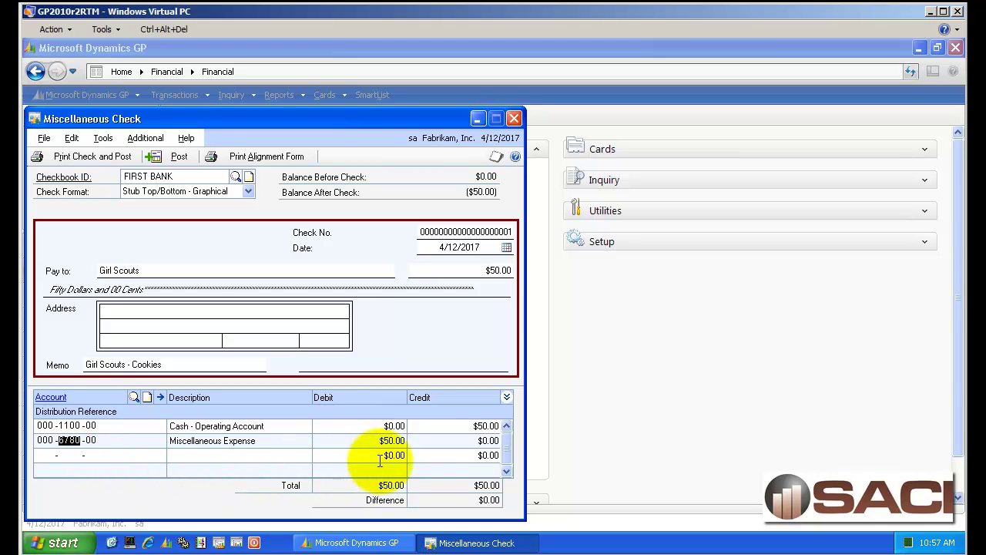
- Print the Girl Scouts check to screen, post it, and close the preview and check window
{"action": "left_click", "coordinate": [87, 154]}
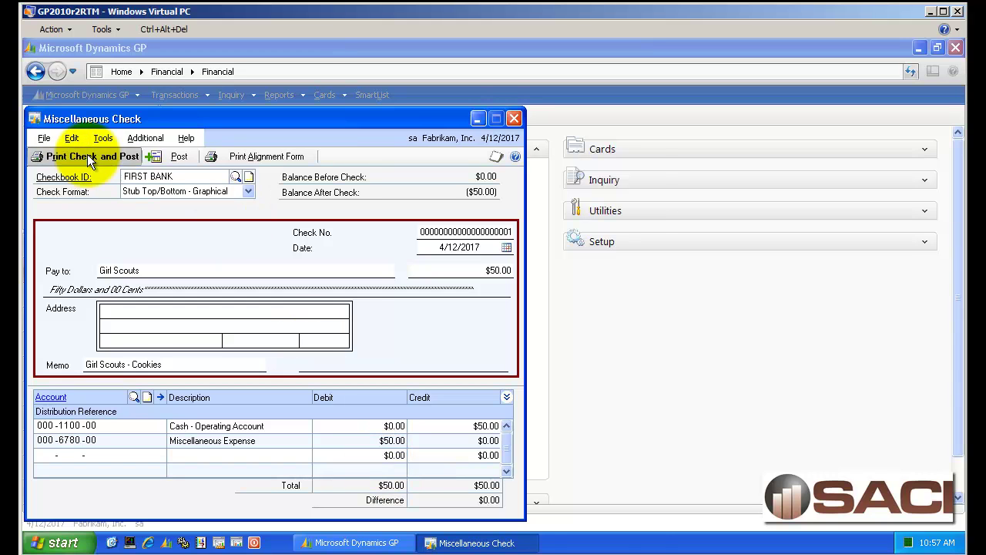
{"action": "left_click", "coordinate": [355, 301]}
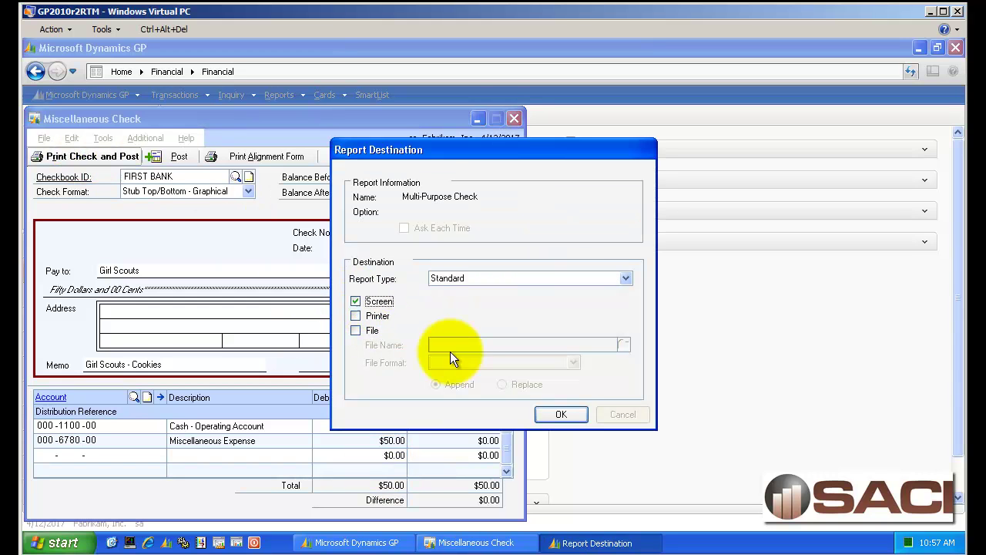
{"action": "left_click", "coordinate": [559, 415]}
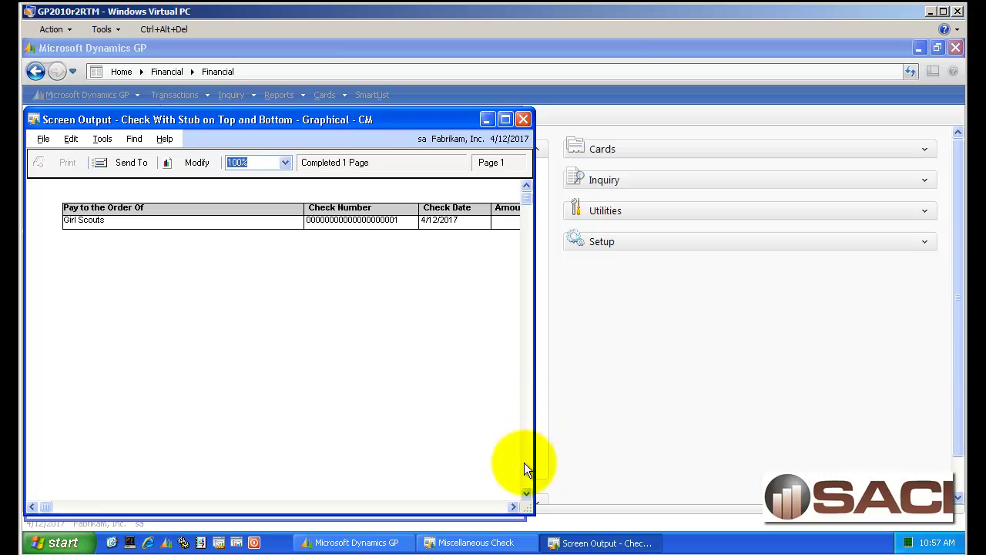
{"action": "left_click", "coordinate": [527, 470]}
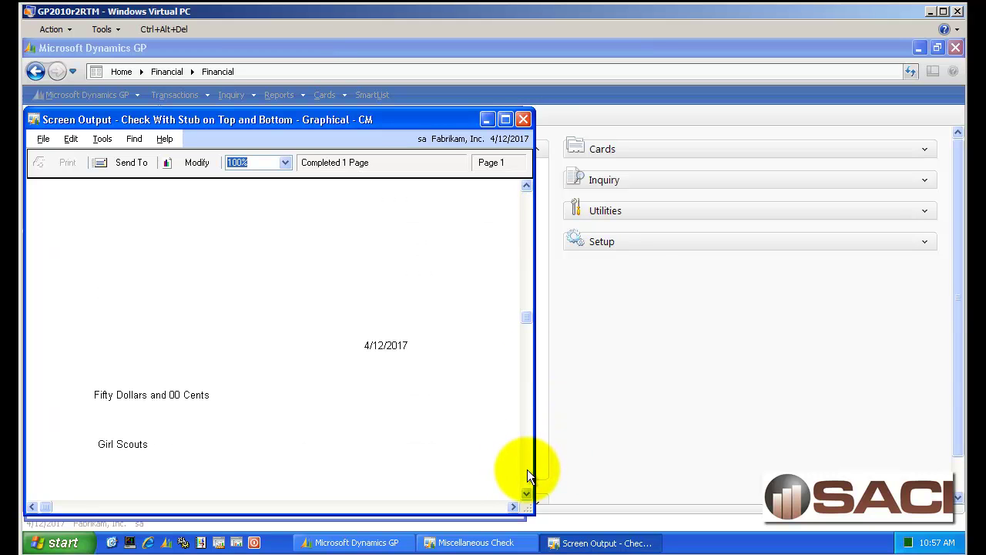
{"action": "left_click", "coordinate": [524, 120]}
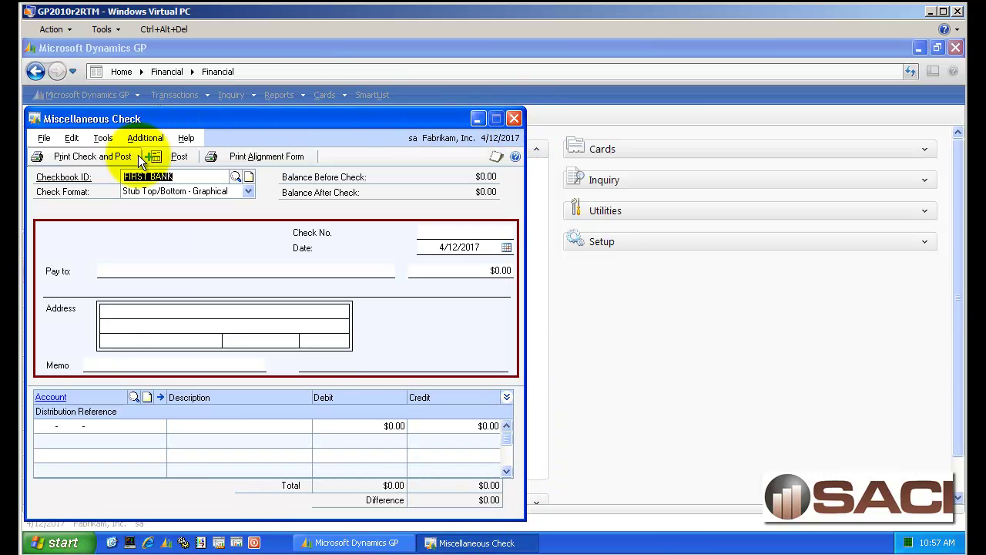
{"action": "left_click", "coordinate": [514, 118]}
- Skip the posting journal and bring up the latest journal entry, 3,451, in Transaction Entry
{"action": "left_click", "coordinate": [617, 414]}
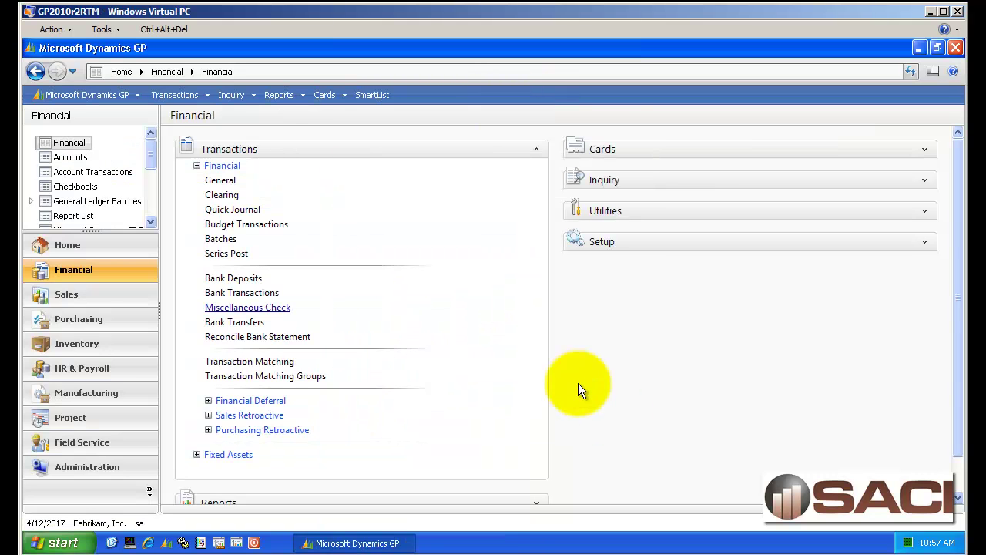
{"action": "left_click", "coordinate": [235, 182]}
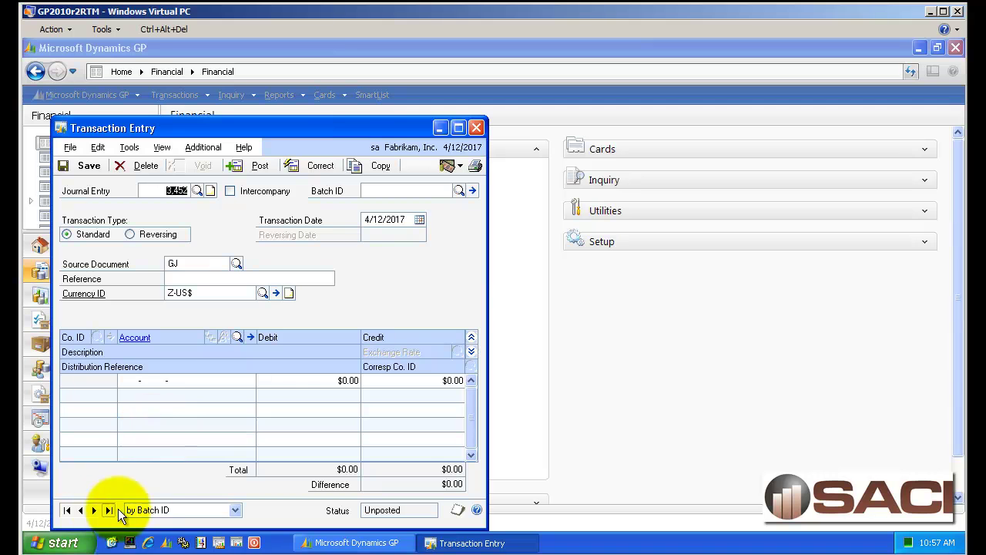
{"action": "left_click", "coordinate": [151, 509]}
{"action": "left_click", "coordinate": [154, 531]}
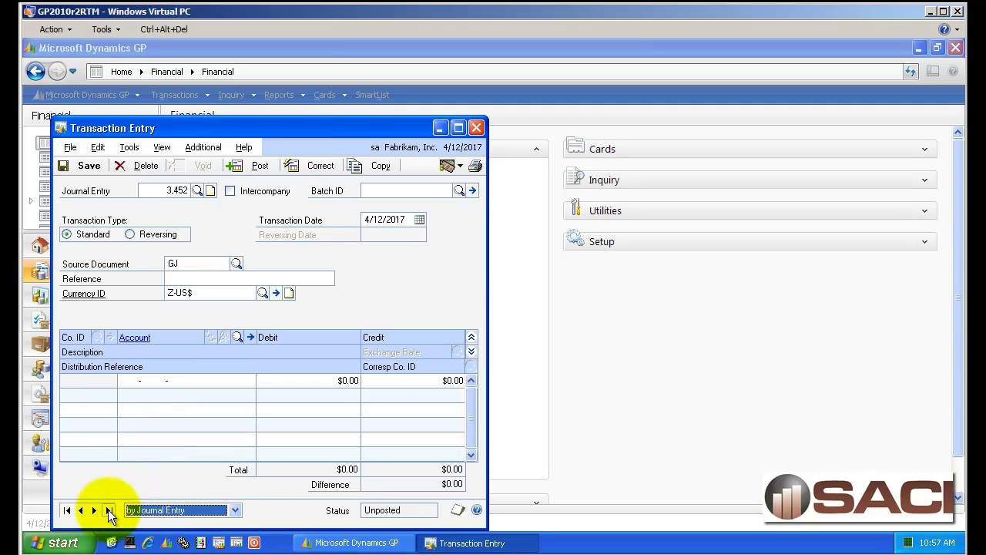
{"action": "left_click", "coordinate": [108, 510]}
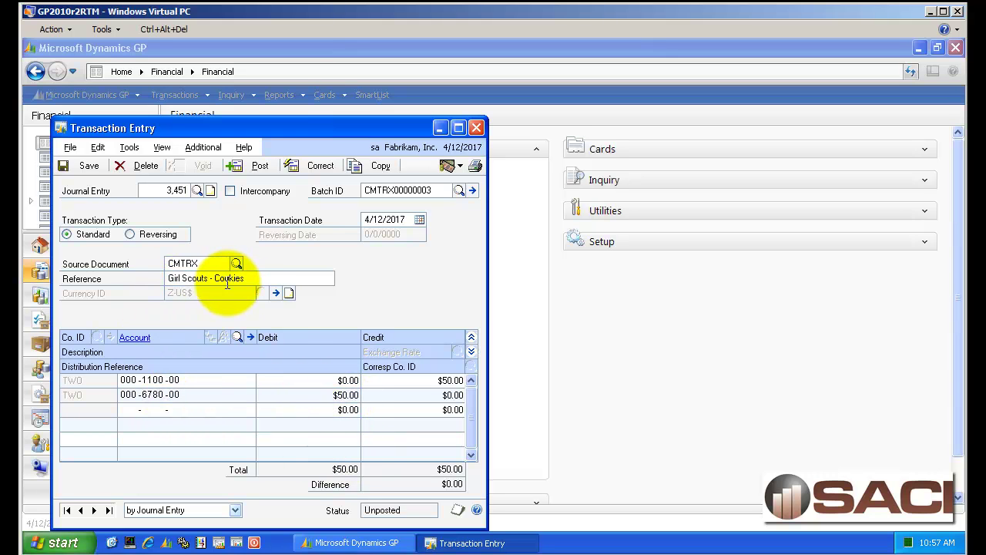
- Expand the lines to review the $50 cash credit and 000-6780-00 debit, then close the entry
{"action": "left_click", "coordinate": [260, 393]}
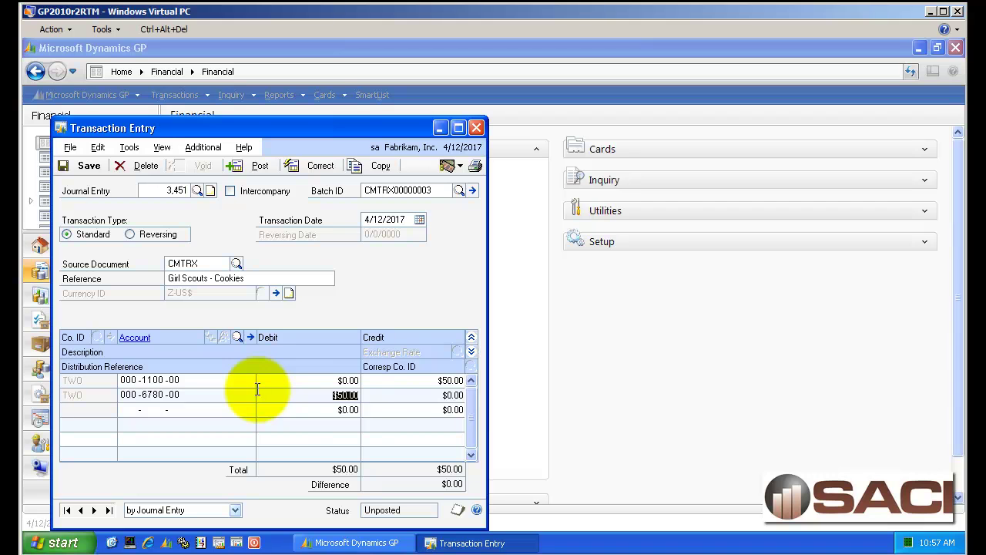
{"action": "left_click", "coordinate": [471, 351]}
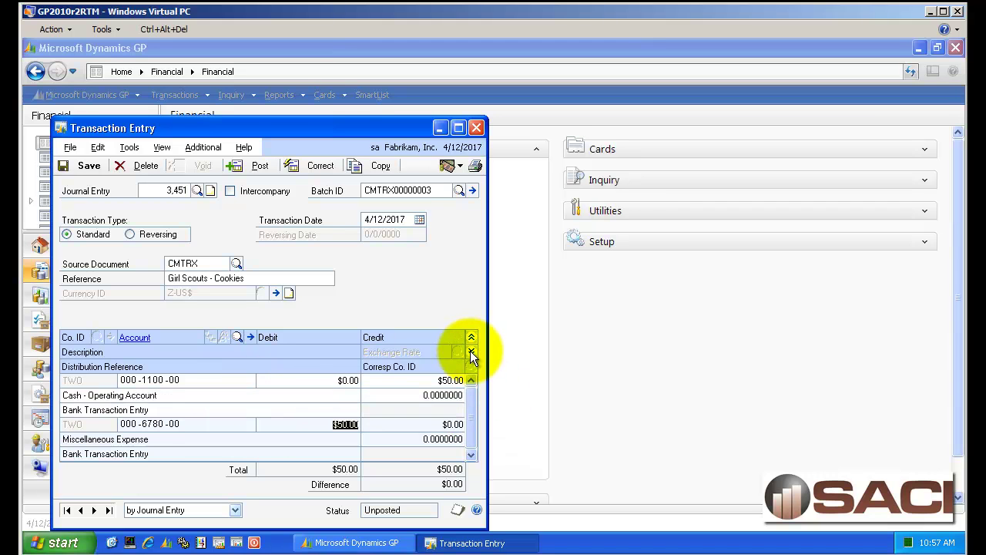
{"action": "left_click", "coordinate": [152, 410]}
{"action": "left_click", "coordinate": [179, 409]}
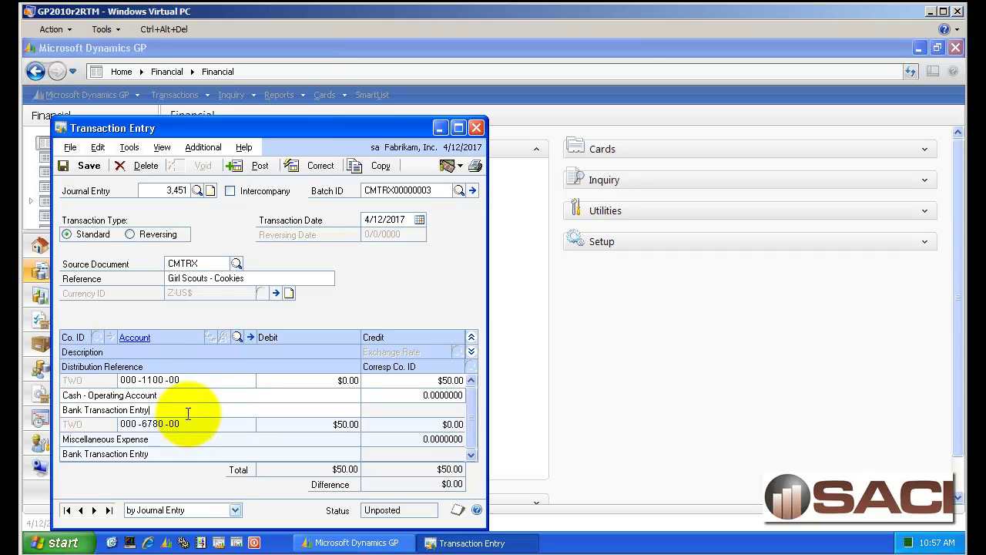
{"action": "left_click", "coordinate": [477, 128]}
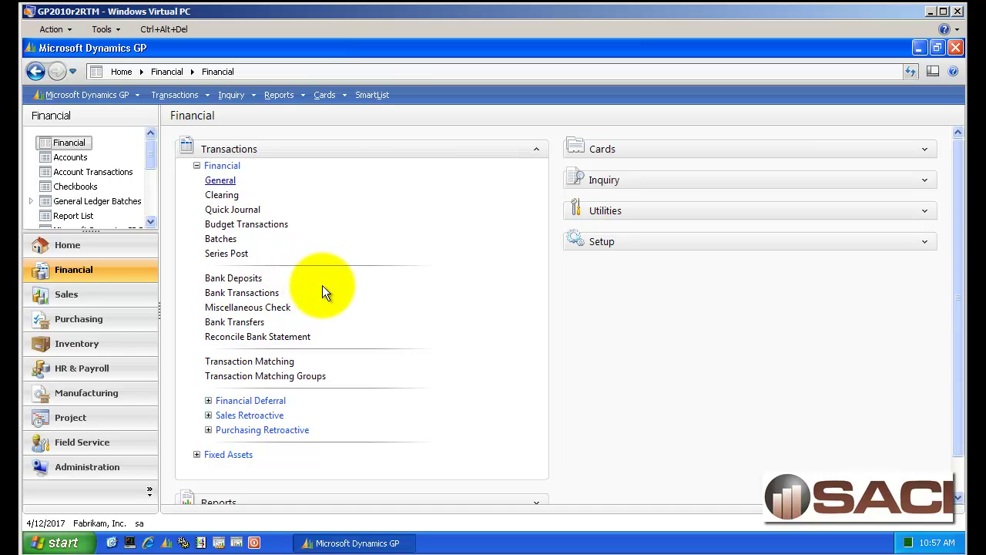
- Fill in a new FIRST BANK check to Boy Scouts for $50 with memo 'Boy Scouts Donation'
{"action": "left_click", "coordinate": [247, 308]}
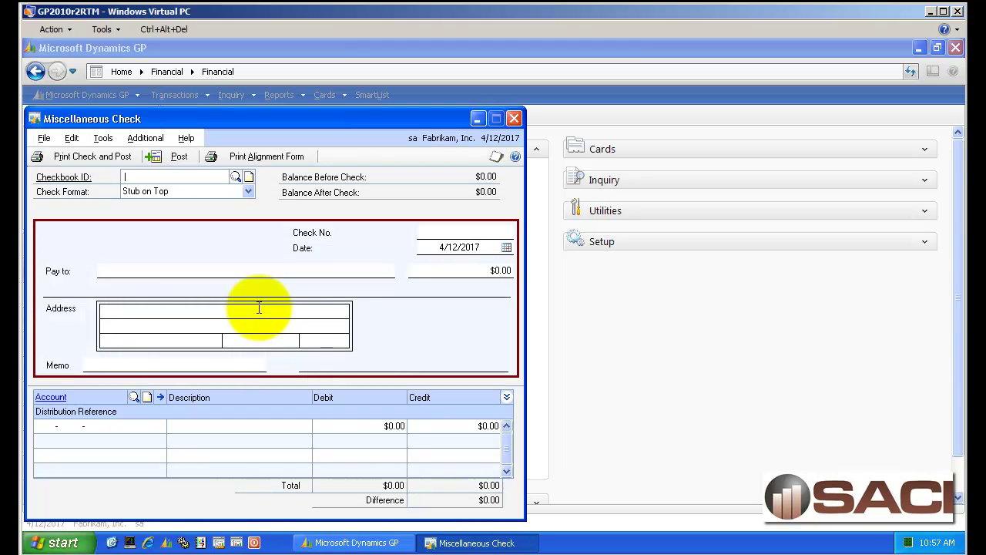
{"action": "left_click", "coordinate": [237, 177]}
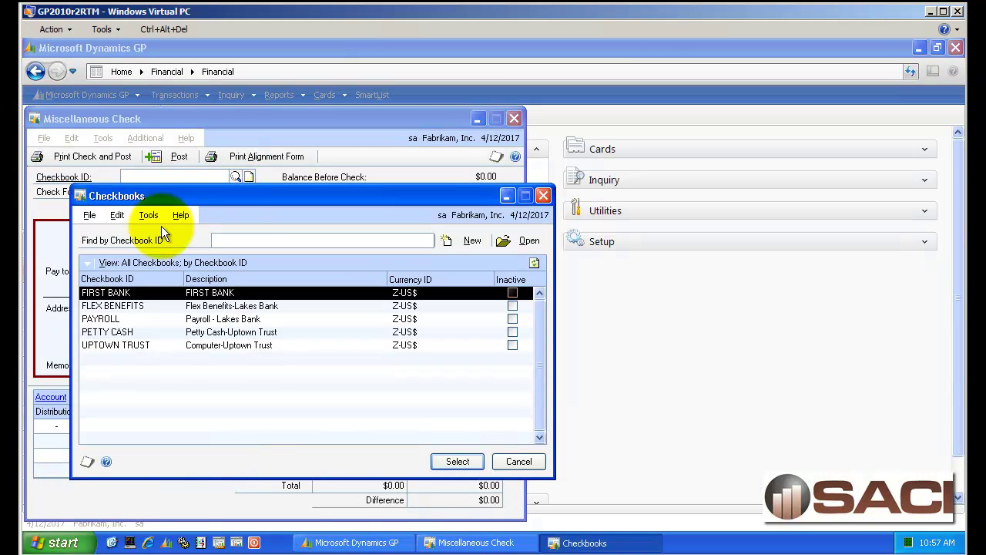
{"action": "double_click", "coordinate": [121, 294]}
{"action": "left_click", "coordinate": [285, 275]}
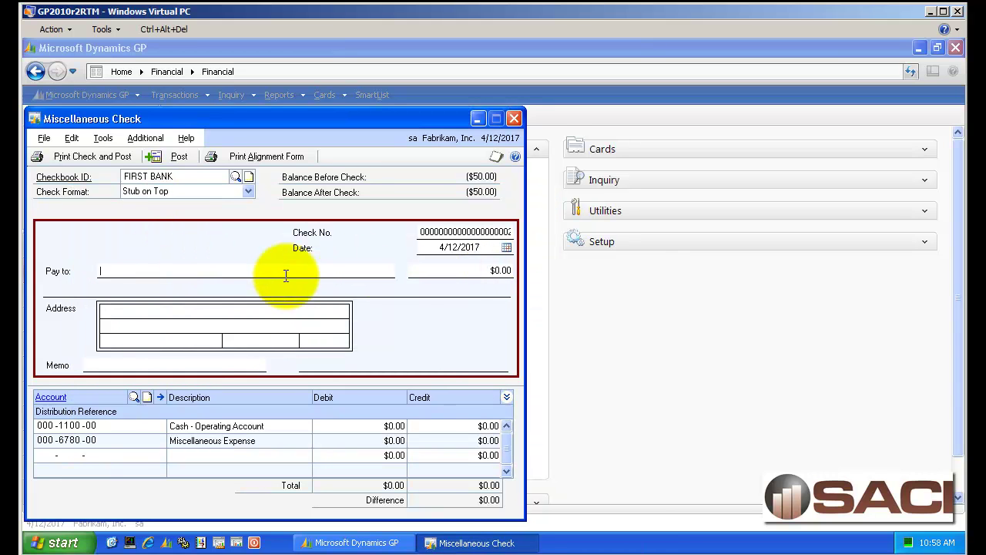
{"action": "type", "text": "Boy"}
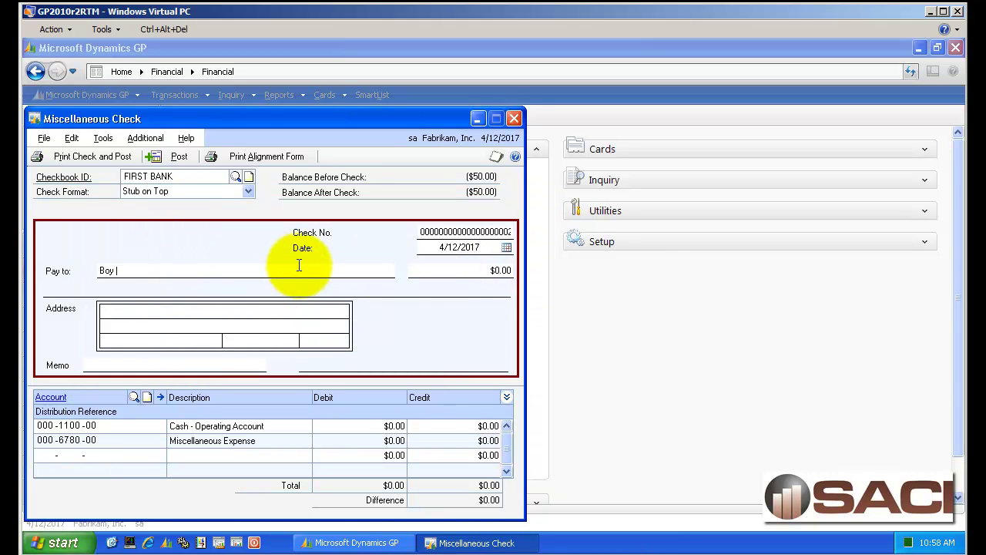
{"action": "type", "text": " Scouts"}
{"action": "key", "text": "Tab"}
{"action": "type", "text": "50"}
{"action": "key", "text": "Tab"}
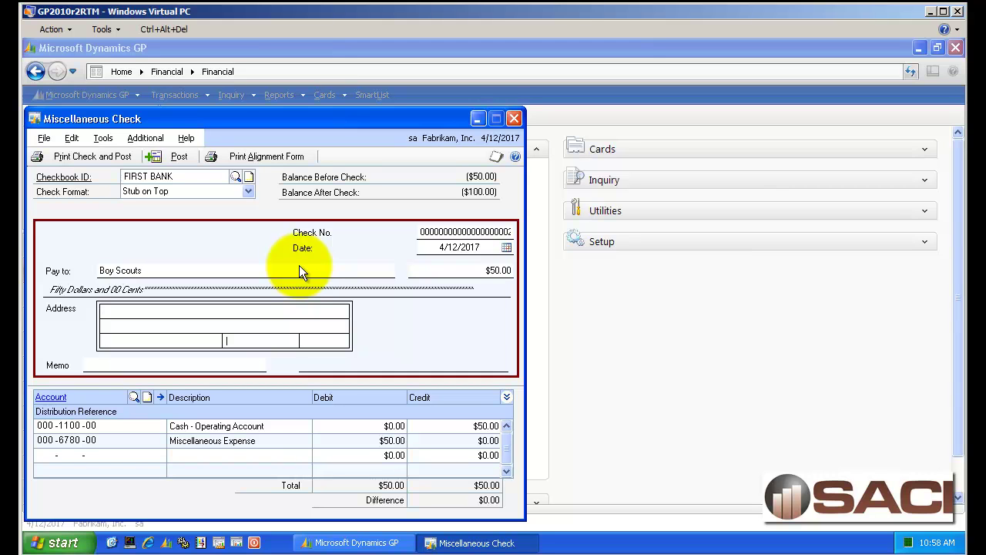
{"action": "type", "text": "Boy Scouts Donation"}
{"action": "key", "text": "Tab"}
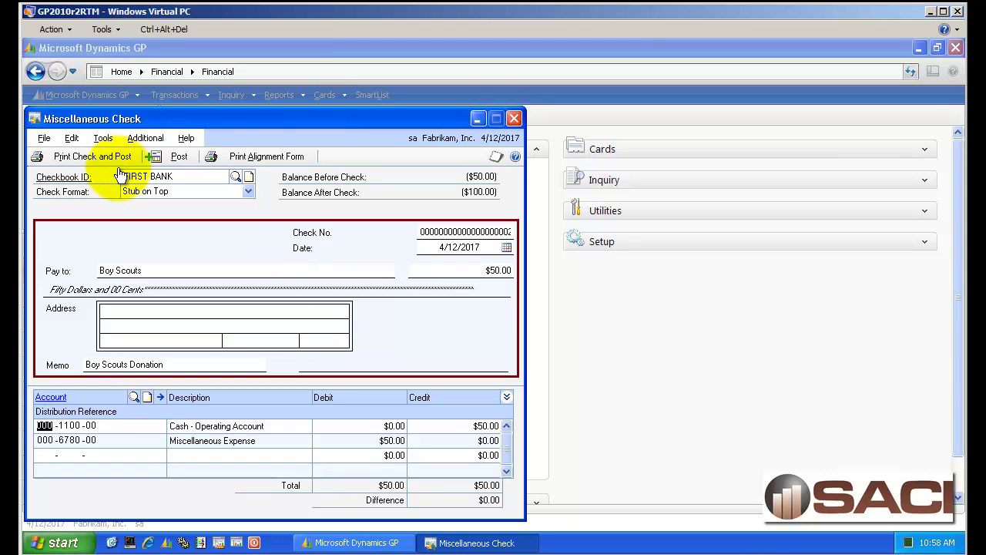
- Post the Boy Scouts check unprinted and cancel the report destination
{"action": "left_click", "coordinate": [169, 156]}
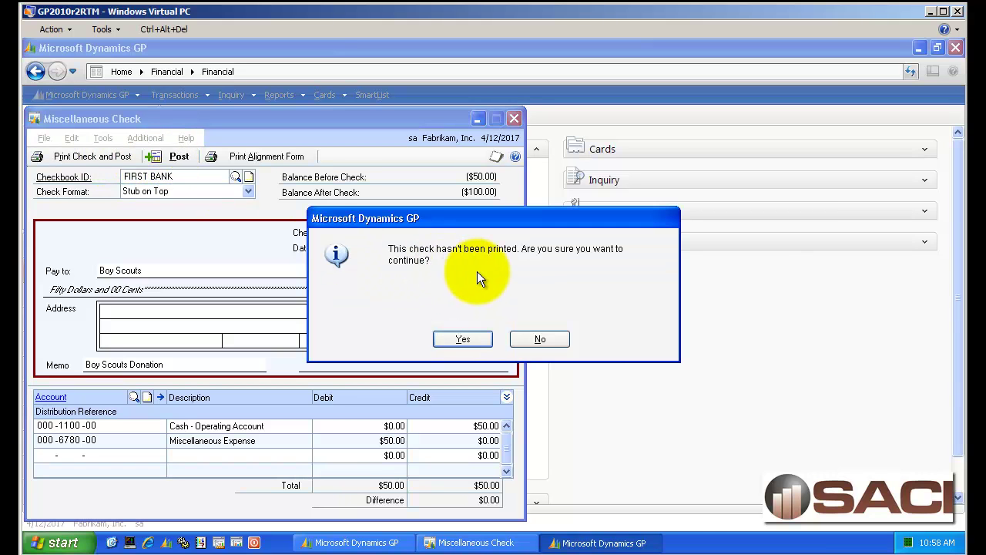
{"action": "left_click", "coordinate": [463, 339]}
{"action": "left_click", "coordinate": [513, 118]}
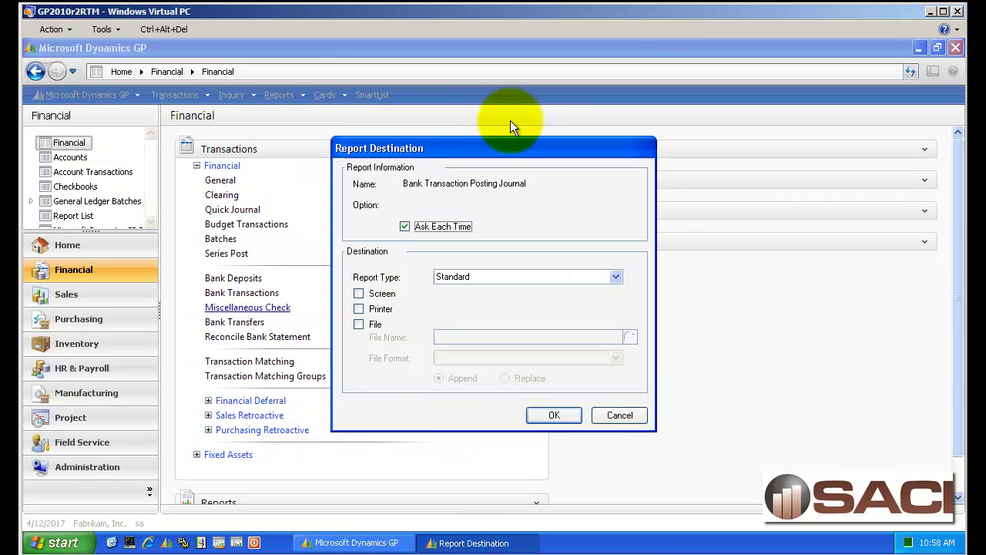
- Skip the posting journal and start a Check-type bank transaction on the FLEX BENEFITS checkbook
{"action": "left_click", "coordinate": [614, 414]}
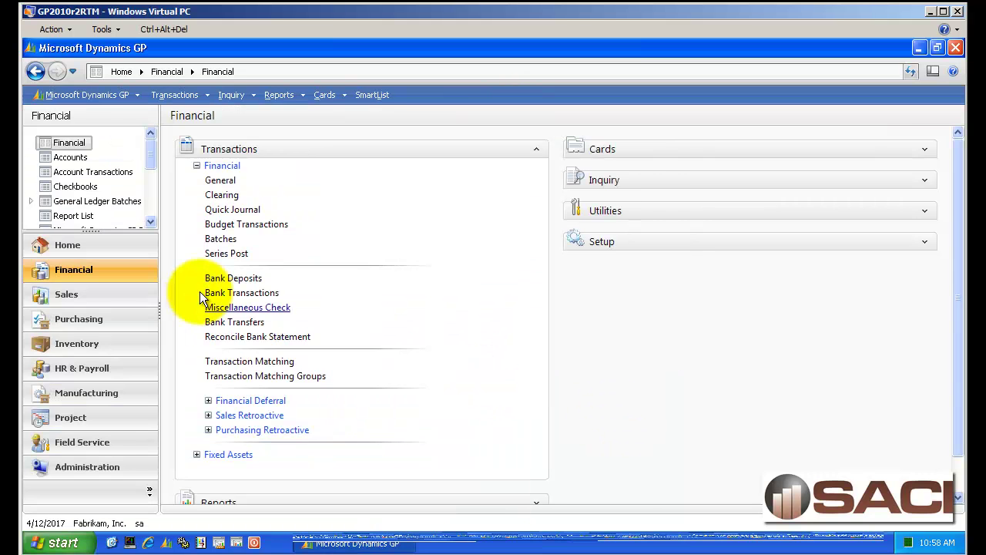
{"action": "left_click", "coordinate": [243, 293]}
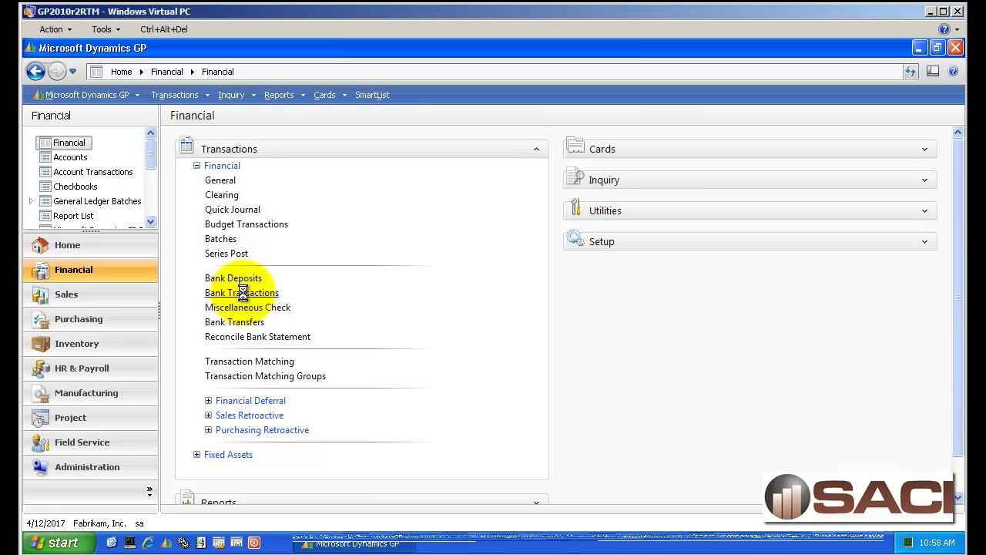
{"action": "left_click", "coordinate": [401, 198]}
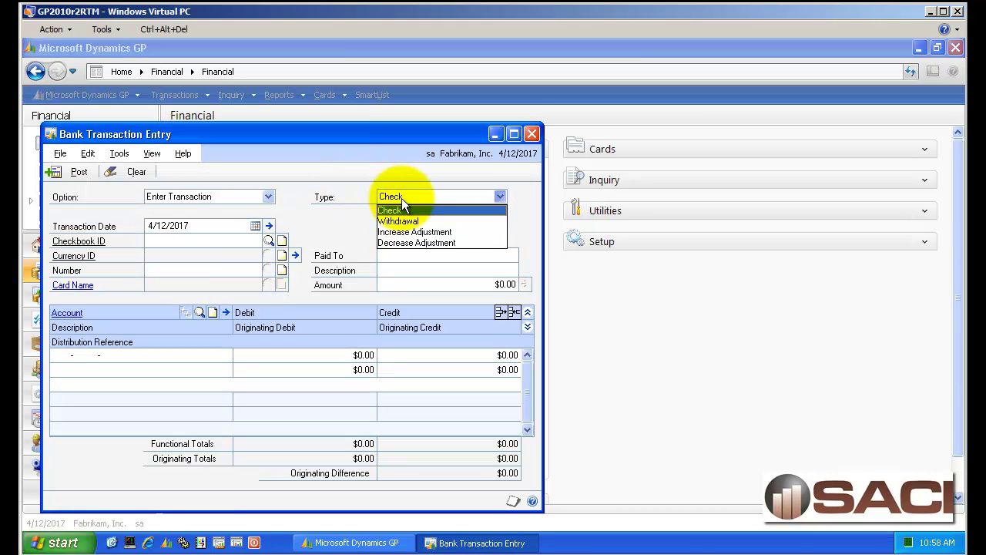
{"action": "left_click", "coordinate": [268, 243]}
{"action": "left_click", "coordinate": [268, 243]}
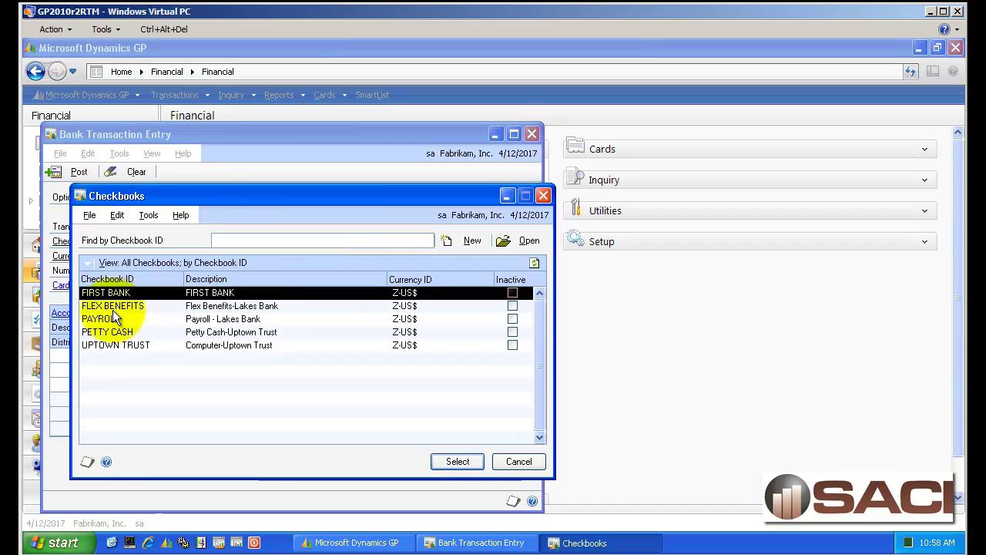
{"action": "double_click", "coordinate": [111, 306]}
- Enter Paid To Eagle Scouts, description 'Eagle Scouts Donation', and amount 50
{"action": "left_click", "coordinate": [409, 257]}
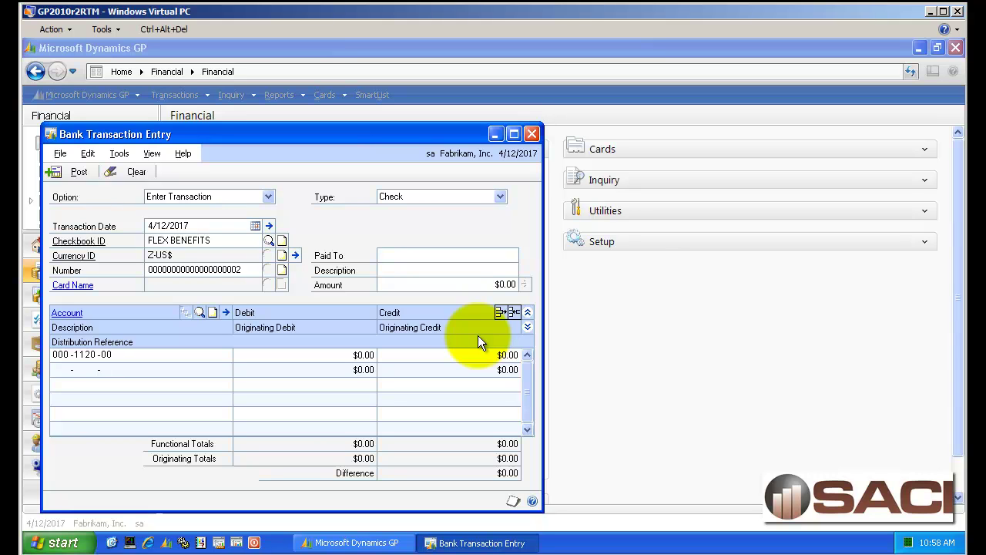
{"action": "type", "text": "Eagle ScoutsEagle So"}
{"action": "key", "text": "BackSpace"}
{"action": "type", "text": "counts Donation"}
{"action": "key", "text": "Tab"}
{"action": "type", "text": "50"}
{"action": "key", "text": "Tab"}
- Add a $50 debit to Miscellaneous Expense 000-6780-00 and post the Eagle Scouts check
{"action": "key", "text": "Down"}
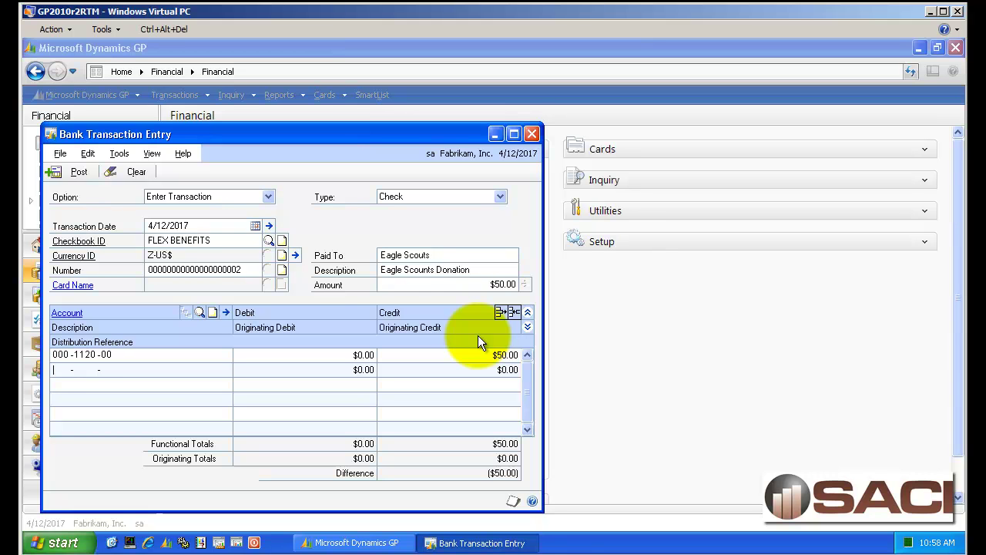
{"action": "key", "text": "ctrl+l"}
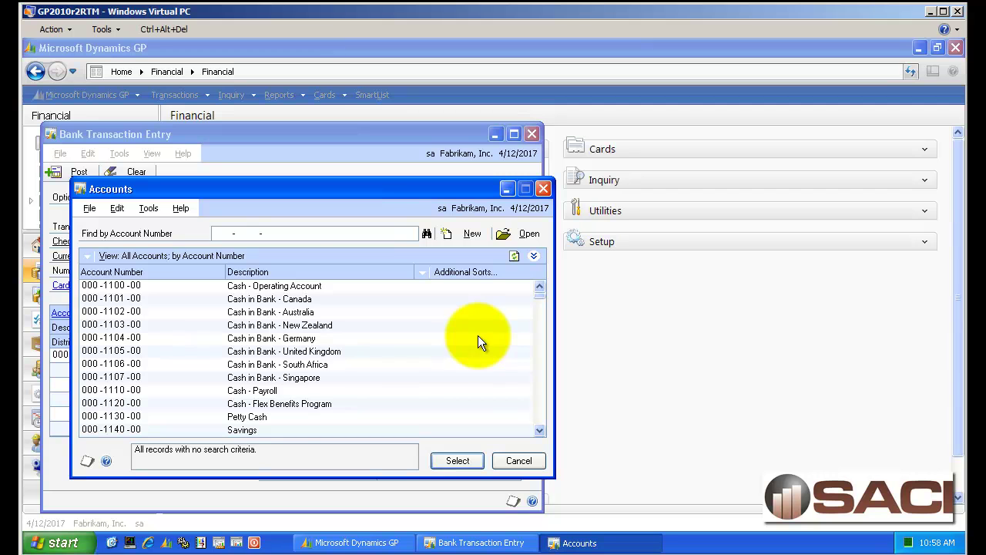
{"action": "left_click", "coordinate": [335, 270]}
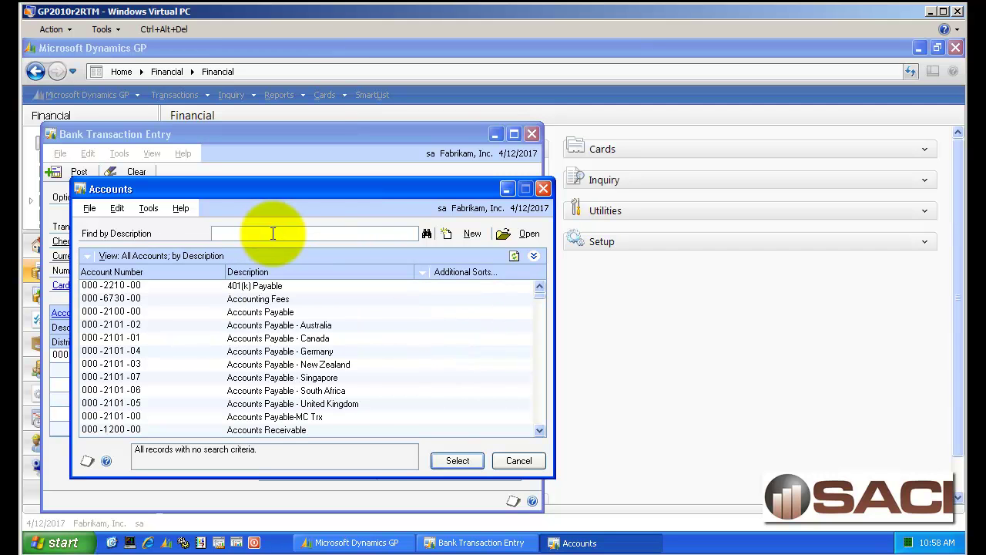
{"action": "type", "text": "du"}
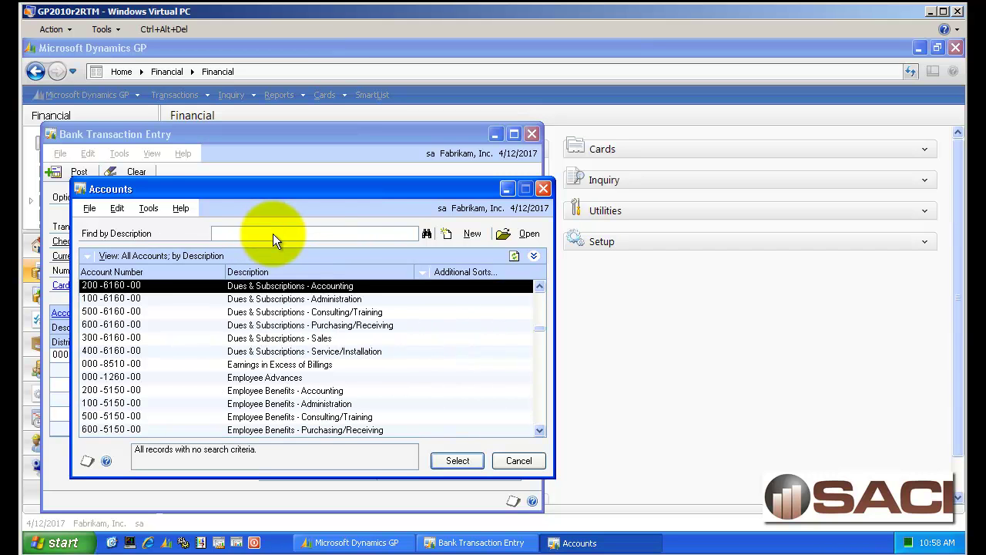
{"action": "left_click", "coordinate": [272, 234]}
{"action": "type", "text": "mis"}
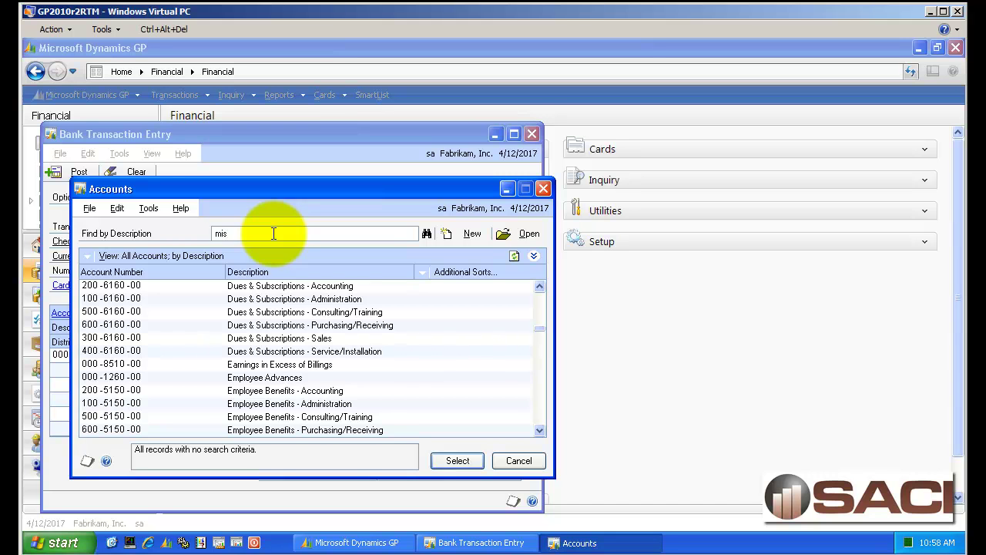
{"action": "left_click", "coordinate": [457, 461]}
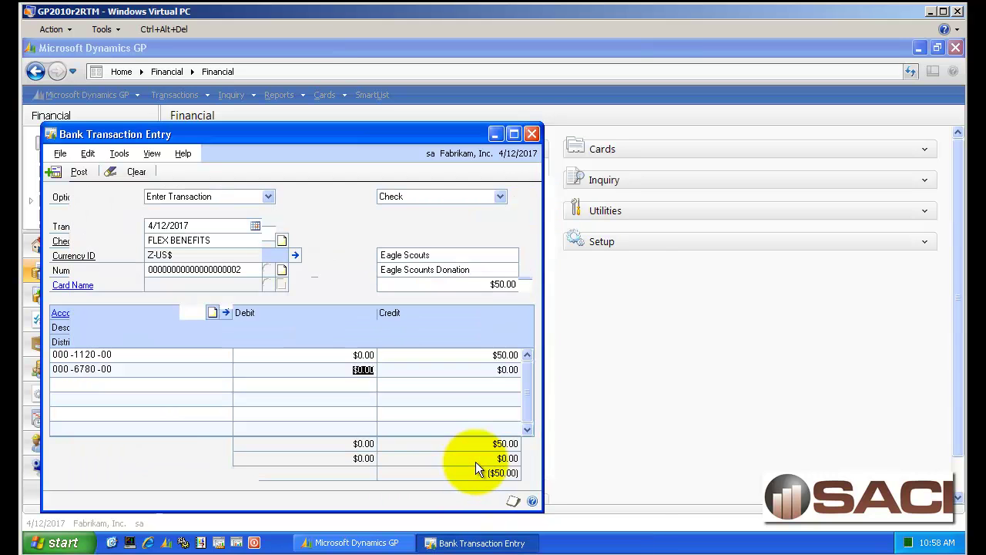
{"action": "type", "text": ".5"}
{"action": "left_click", "coordinate": [450, 426]}
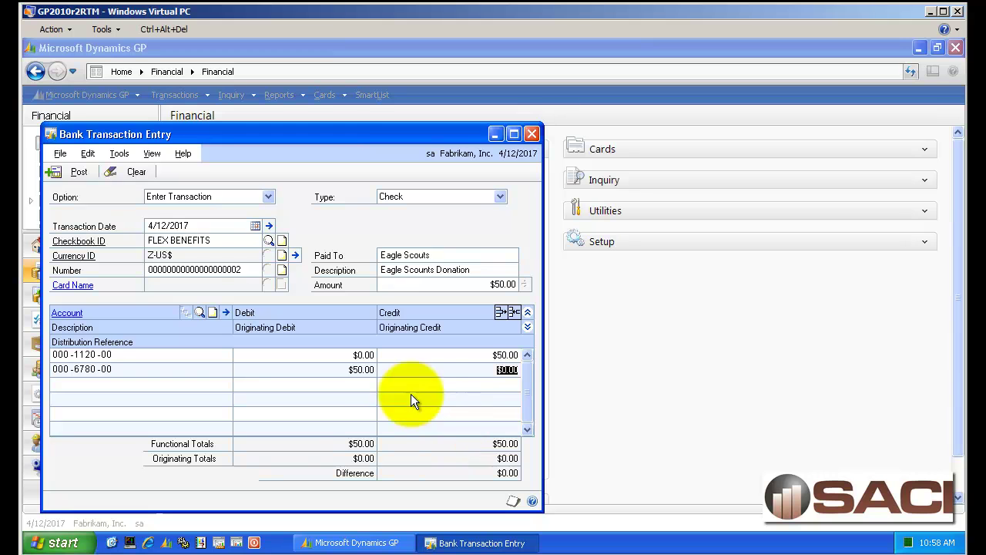
{"action": "left_click", "coordinate": [91, 175]}
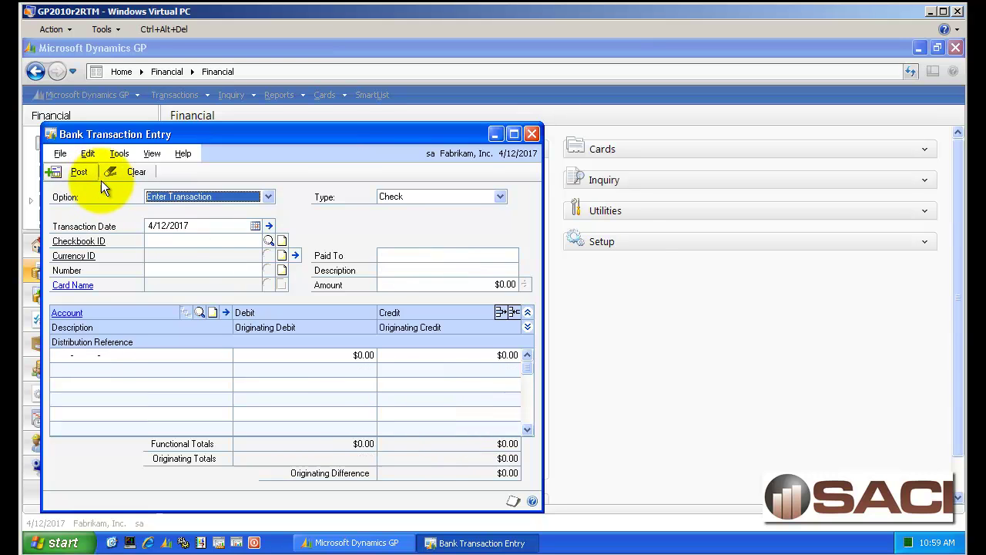
- Close Bank Transaction Entry and cancel the posting journal report
{"action": "left_click", "coordinate": [532, 134]}
{"action": "left_click", "coordinate": [619, 415]}
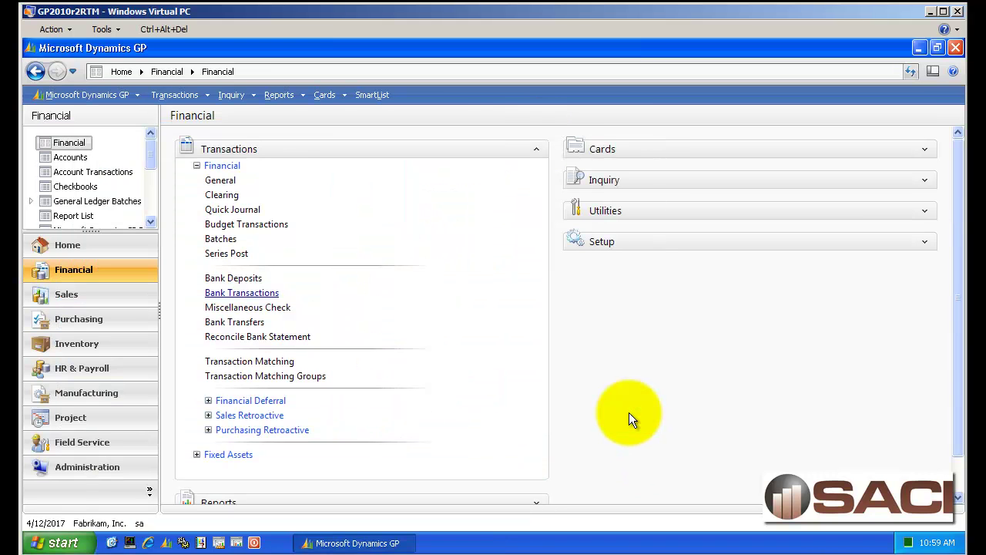